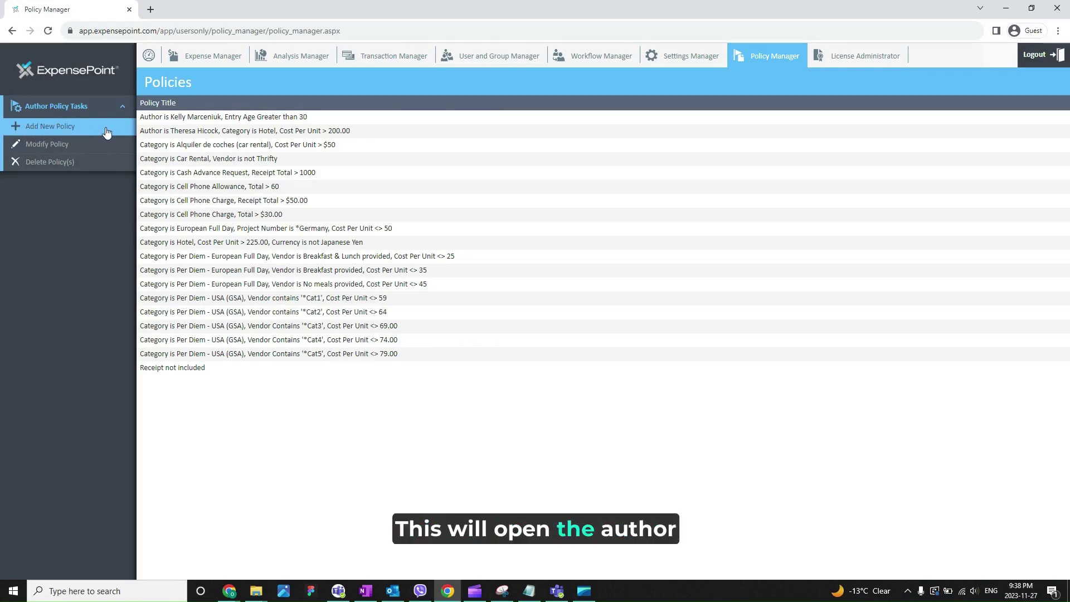
# Start a new policy and enter the warning 'Attention this goes over $50 limit'
pyautogui.click(74, 127)
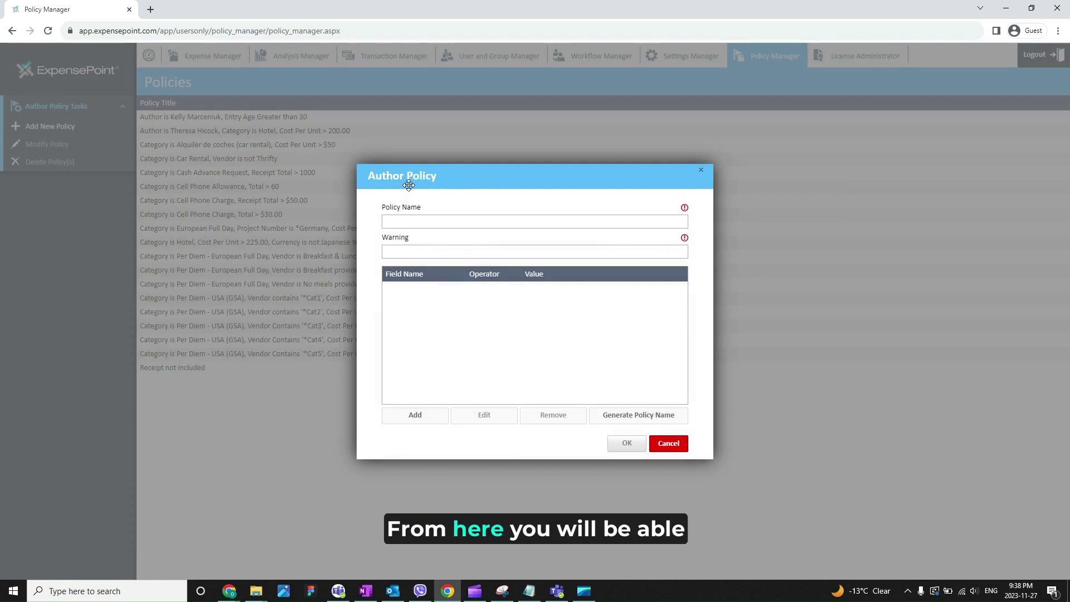
pyautogui.click(474, 222)
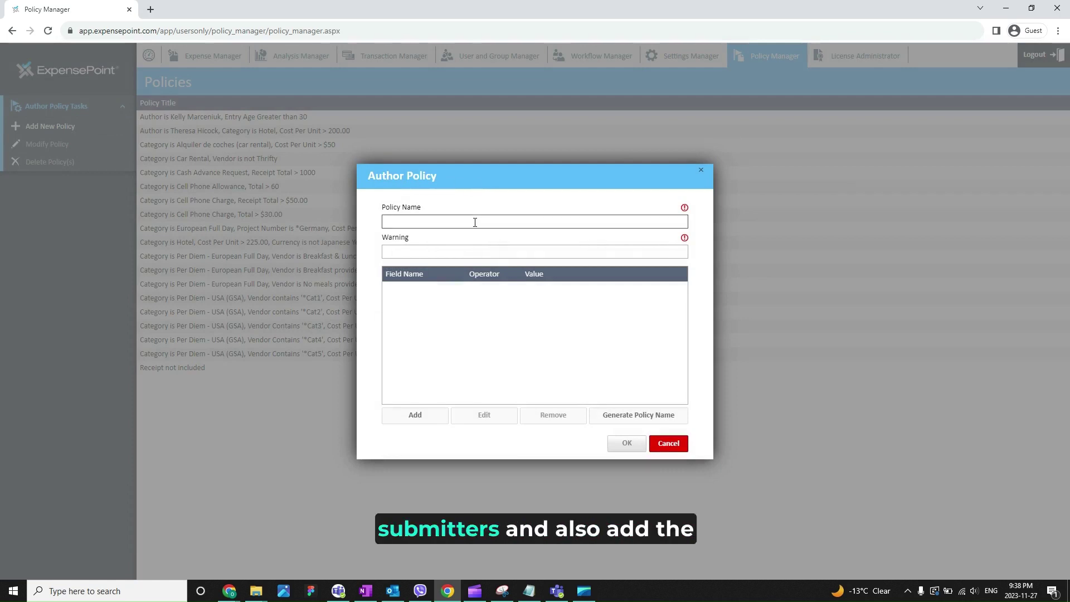
pyautogui.click(457, 247)
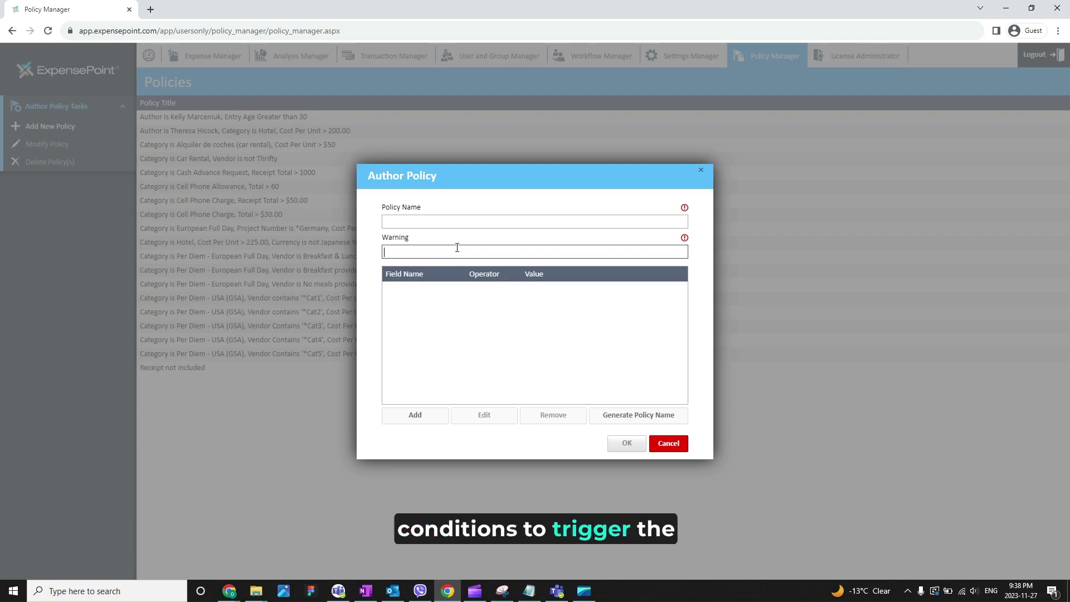
pyautogui.write('Attention th')
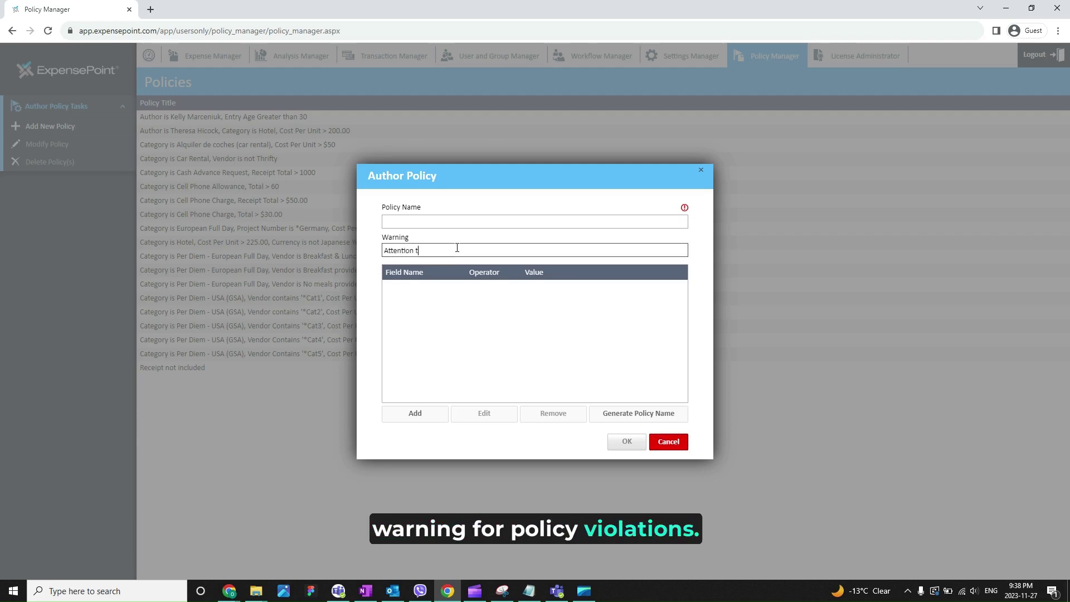
pyautogui.write('is goes ove')
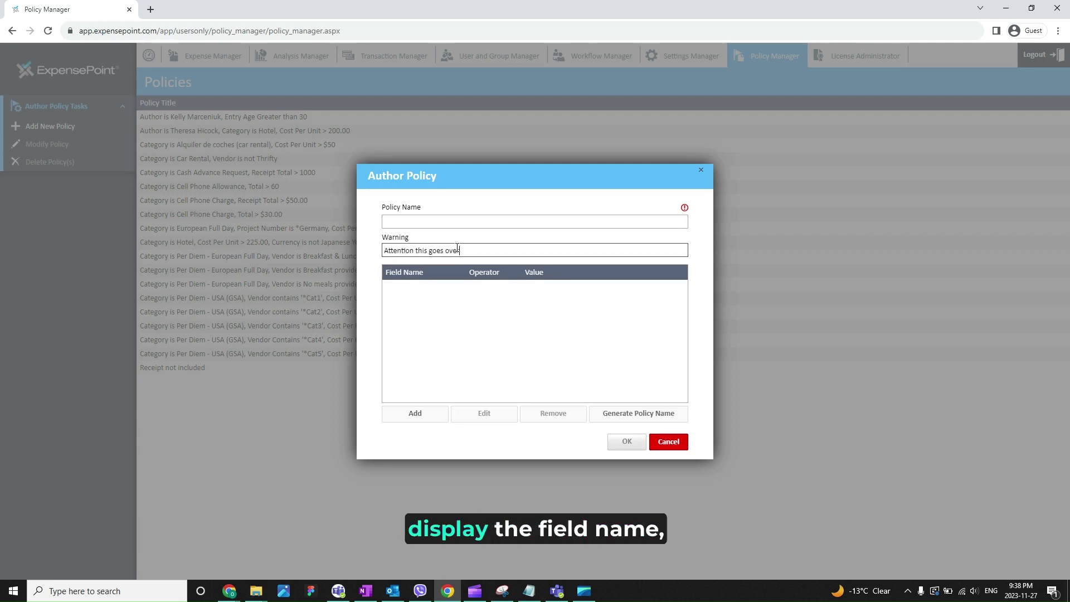
pyautogui.write('r $50 limit')
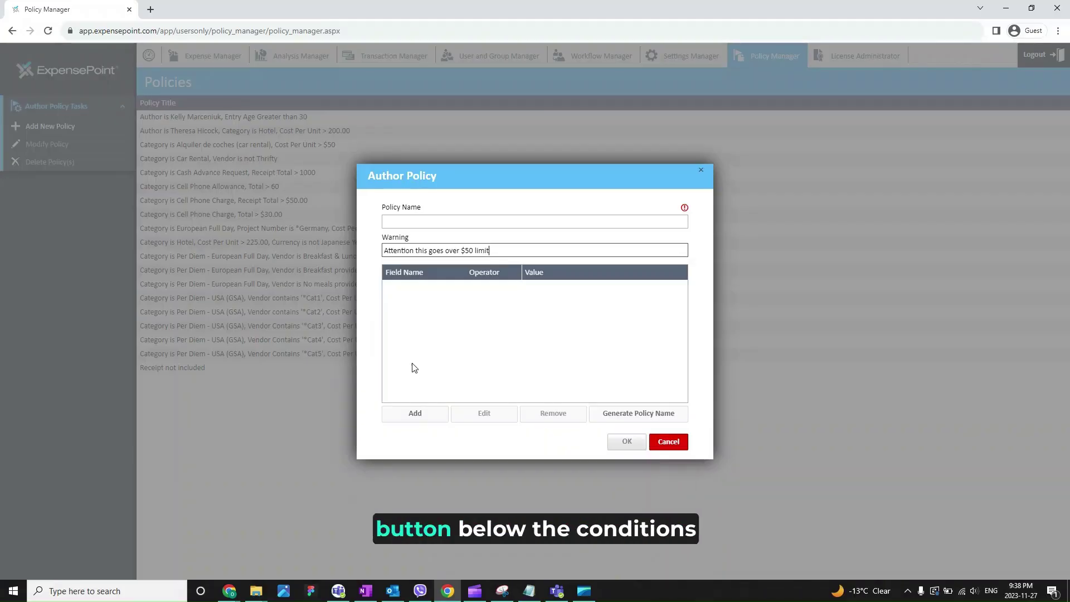
# Add a first condition: Category contains 'Cell Phone'
pyautogui.click(406, 418)
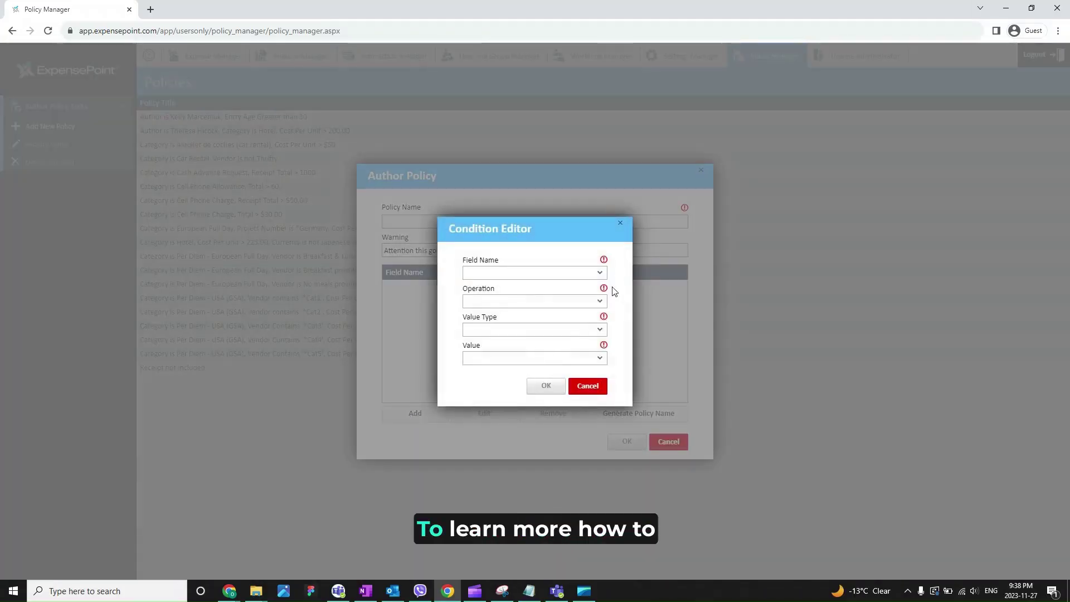
pyautogui.click(589, 273)
pyautogui.click(566, 313)
pyautogui.click(602, 302)
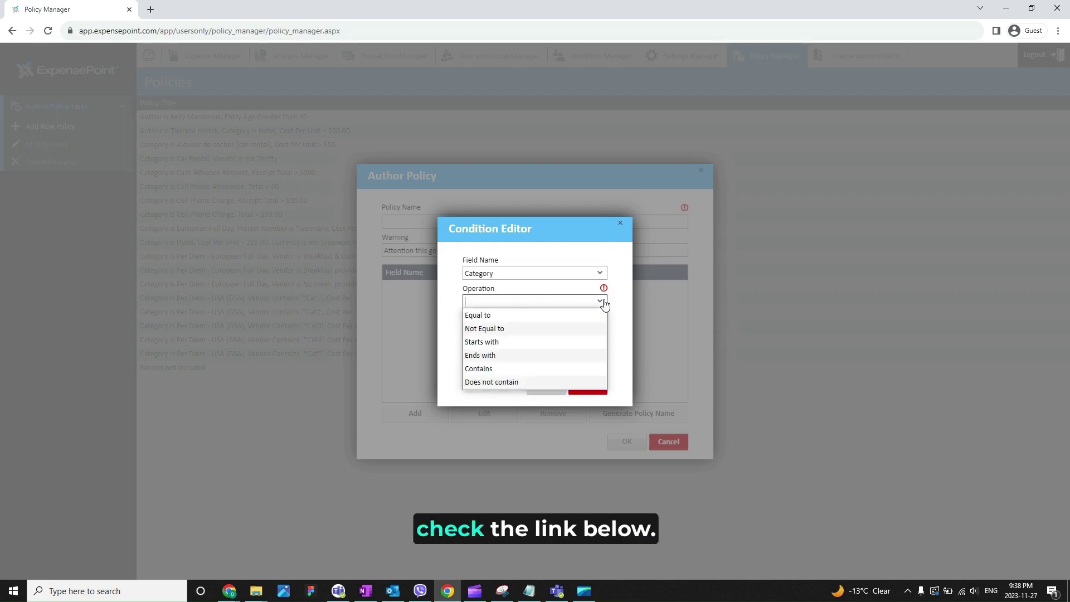
pyautogui.click(532, 369)
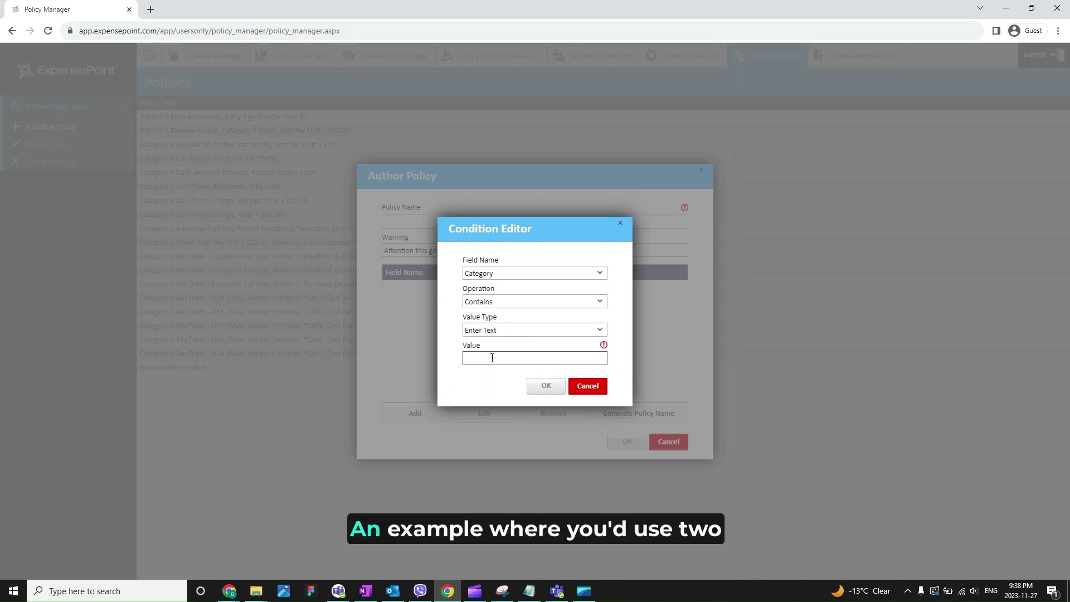
pyautogui.write('CellPhone')
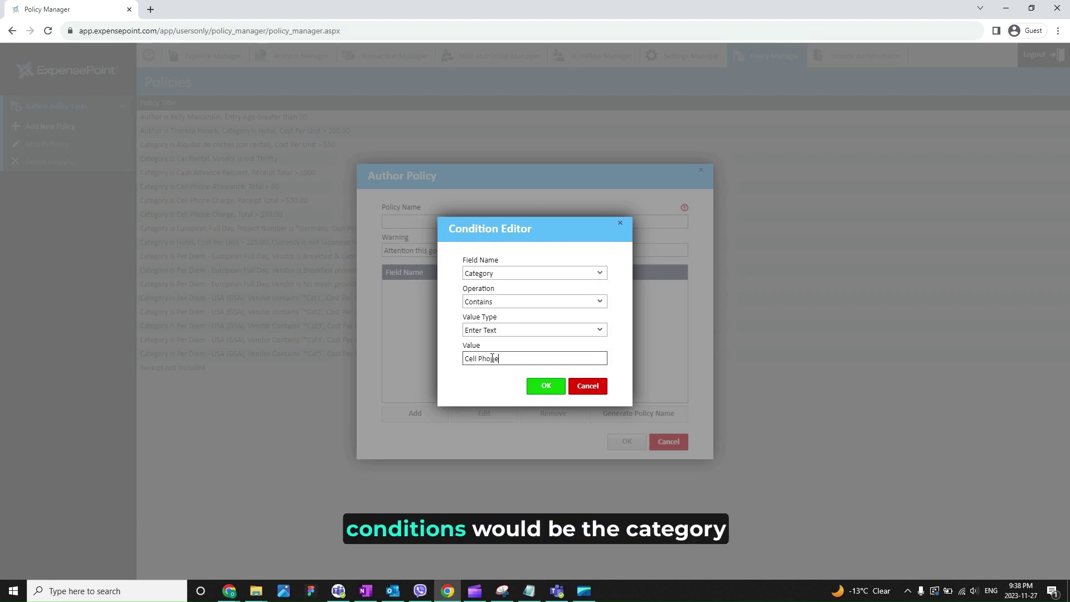
# Confirm the Category condition and add a second one: Receipt Total greater than 50
pyautogui.click(537, 385)
pyautogui.click(421, 415)
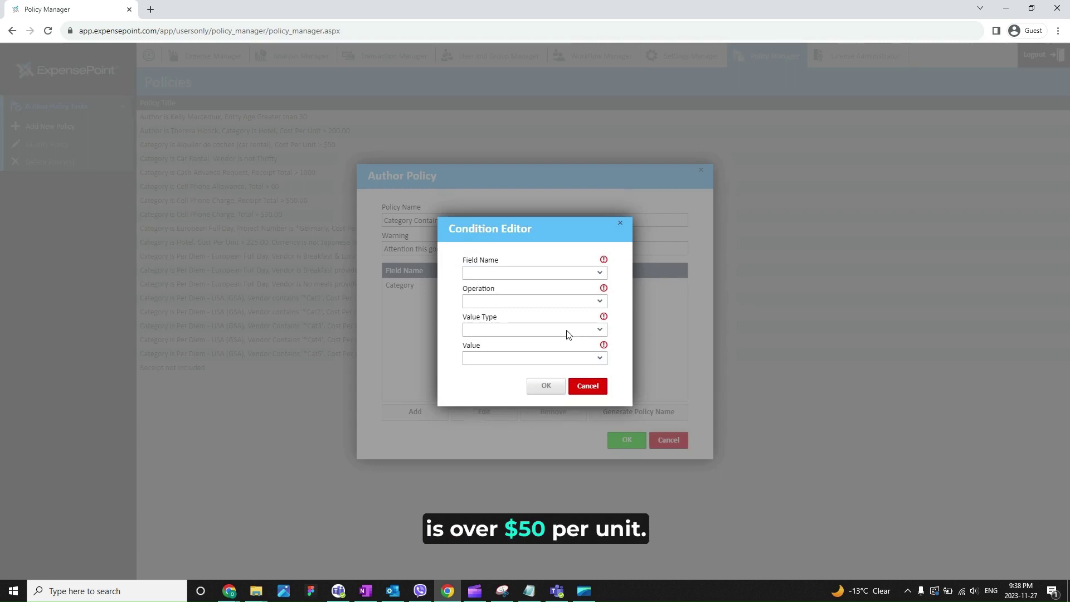
pyautogui.click(586, 273)
pyautogui.scroll(-5, 506, 332)
pyautogui.click(506, 327)
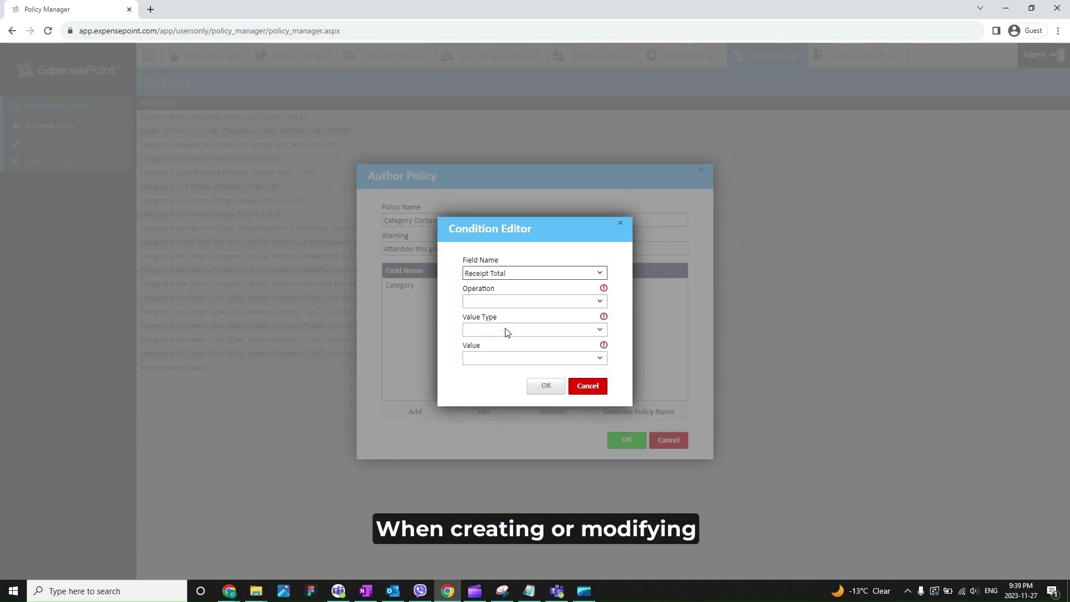
pyautogui.click(506, 301)
pyautogui.click(520, 356)
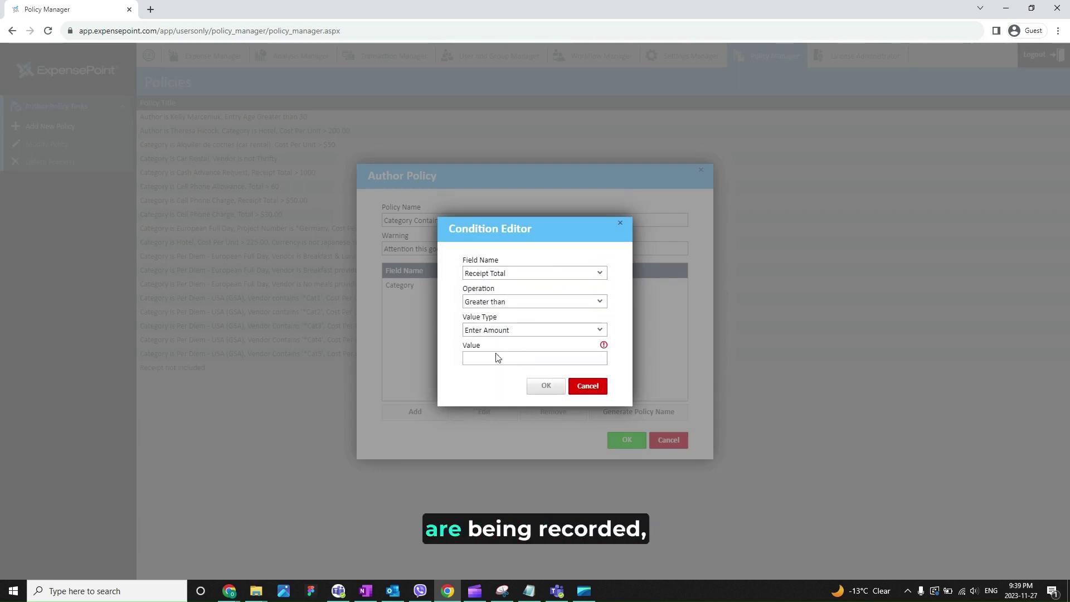
pyautogui.write('50')
pyautogui.click(535, 389)
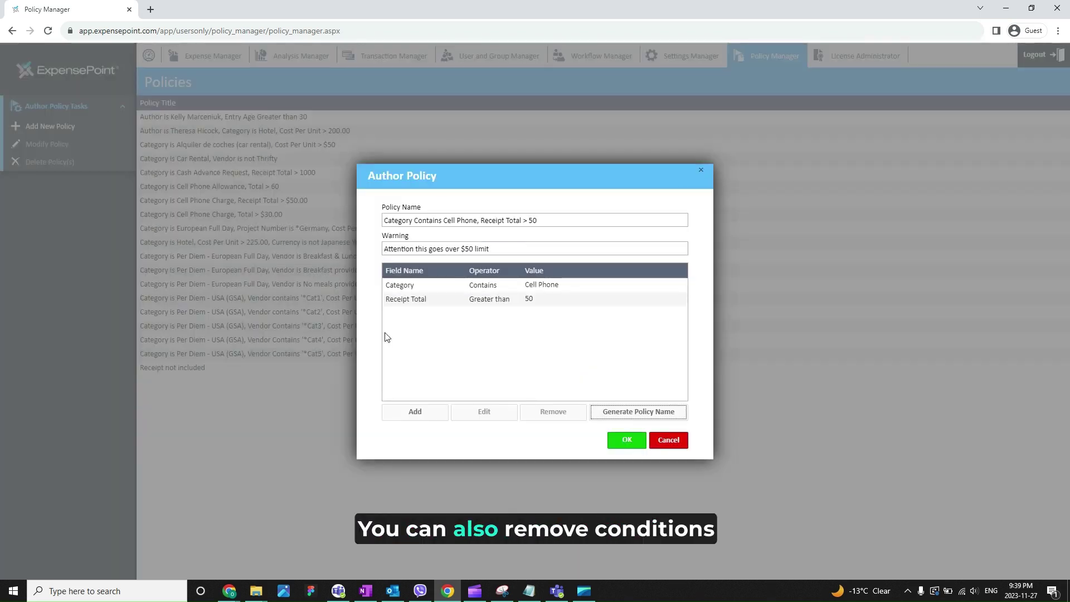
# Delete the Category condition and regenerate the policy name as 'Receipt Total > 50'
pyautogui.click(435, 290)
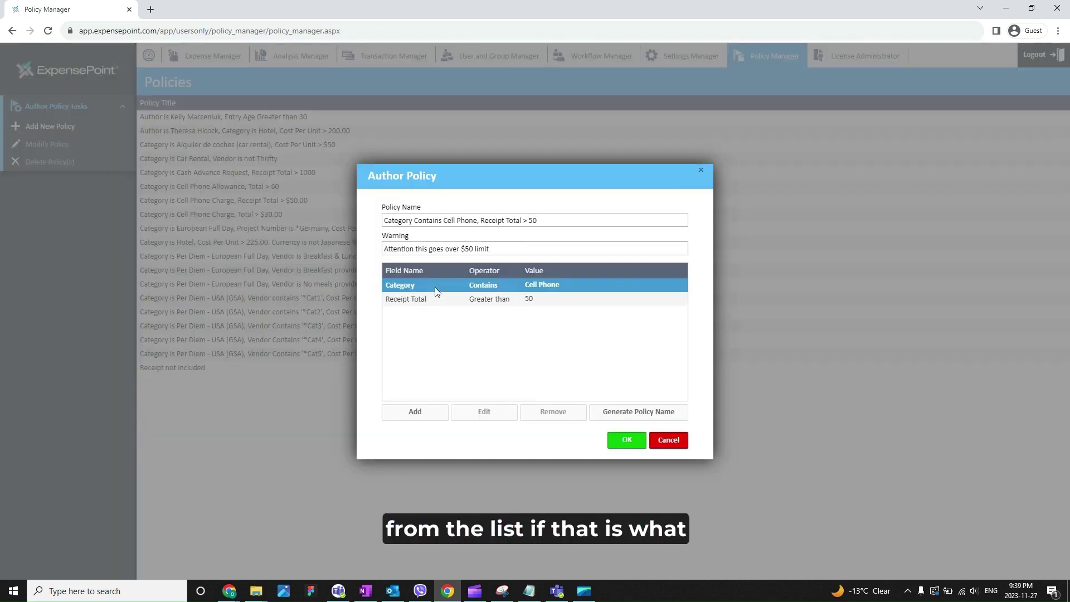
pyautogui.click(553, 414)
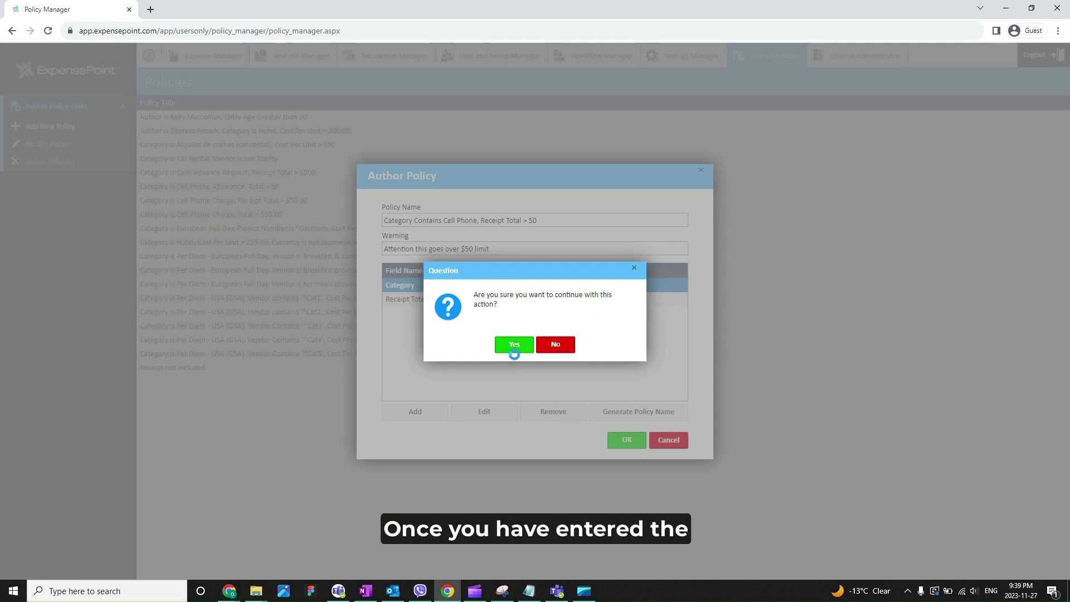
pyautogui.click(514, 346)
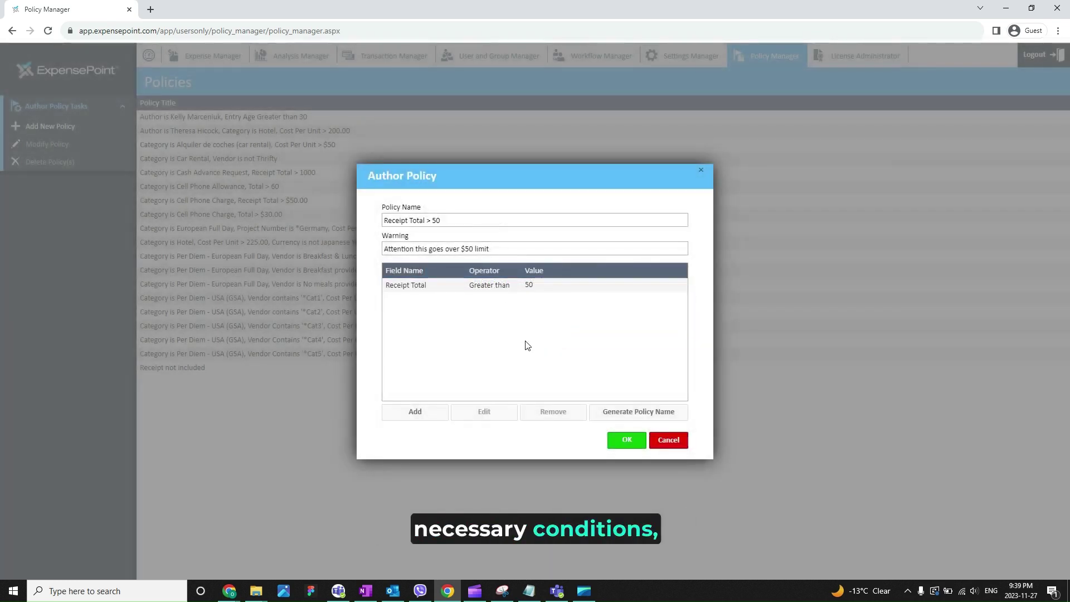
pyautogui.click(633, 412)
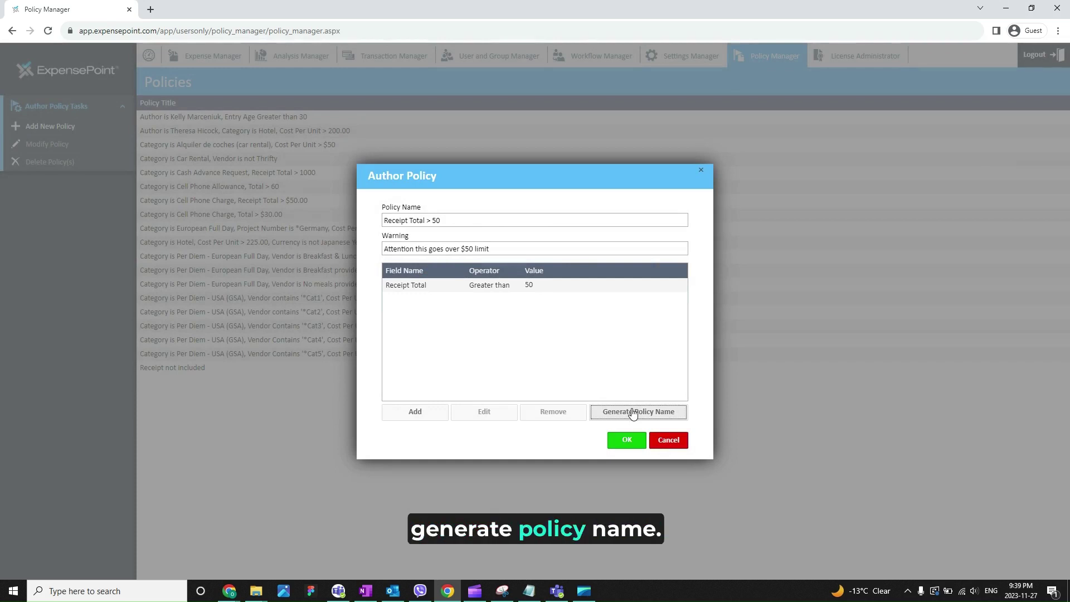